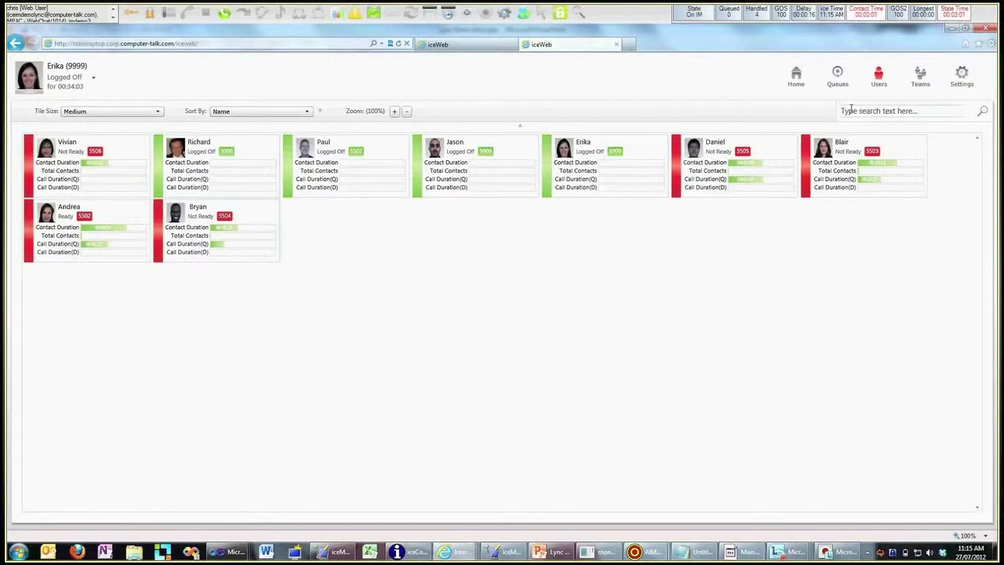
# Switch to the queues overview, check the Sales Queue's ready users and open the Financial Queue's details
pyautogui.click(837, 75)
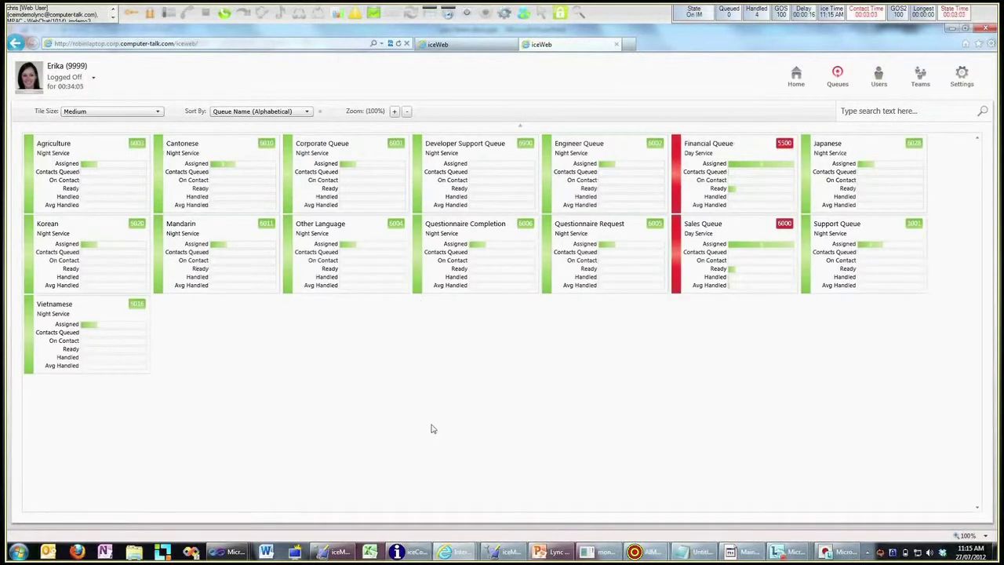
pyautogui.moveTo(756, 169)
pyautogui.moveTo(730, 272)
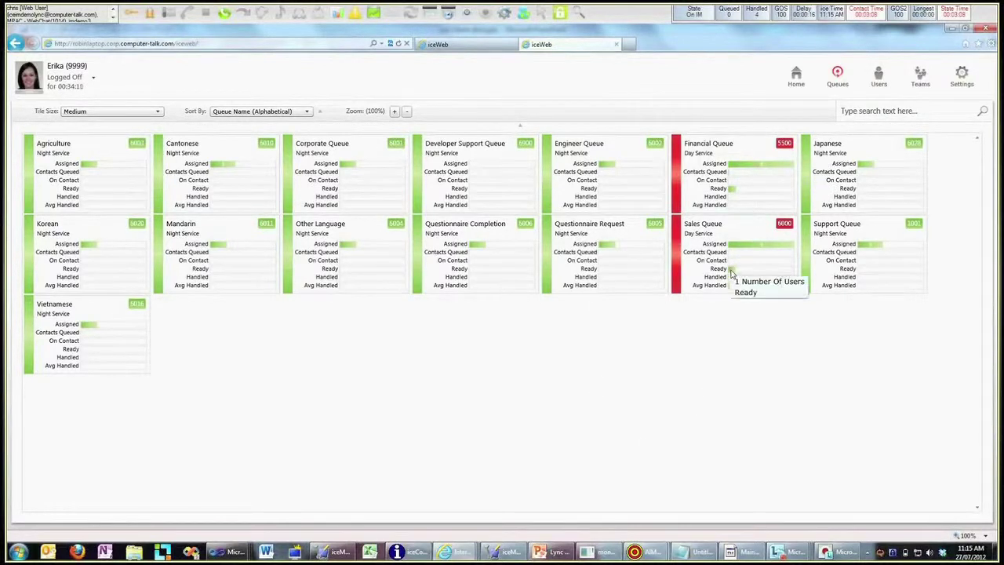
pyautogui.click(708, 164)
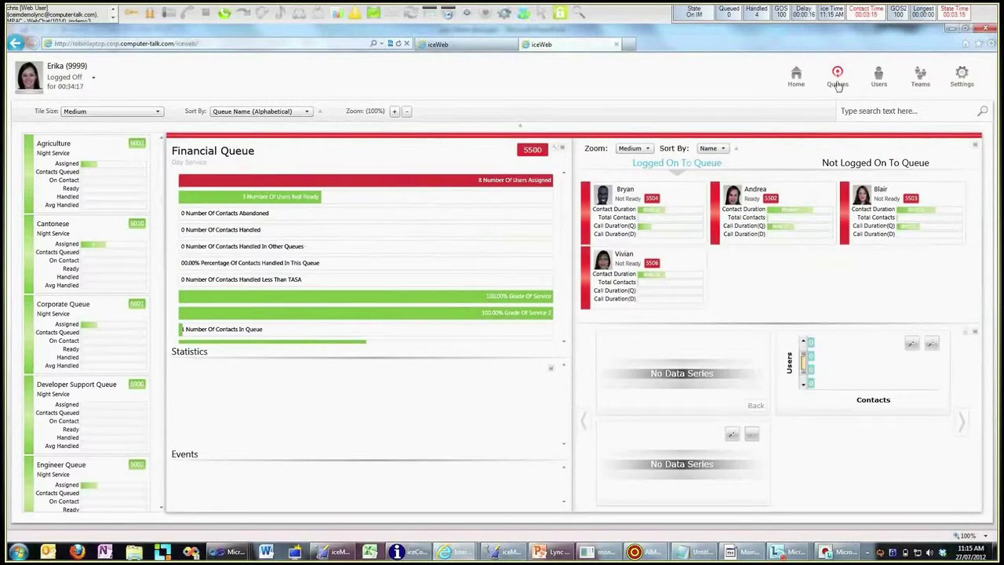
# Open the details of the first agent in the users list and show that agent's teams
pyautogui.click(661, 265)
pyautogui.click(122, 178)
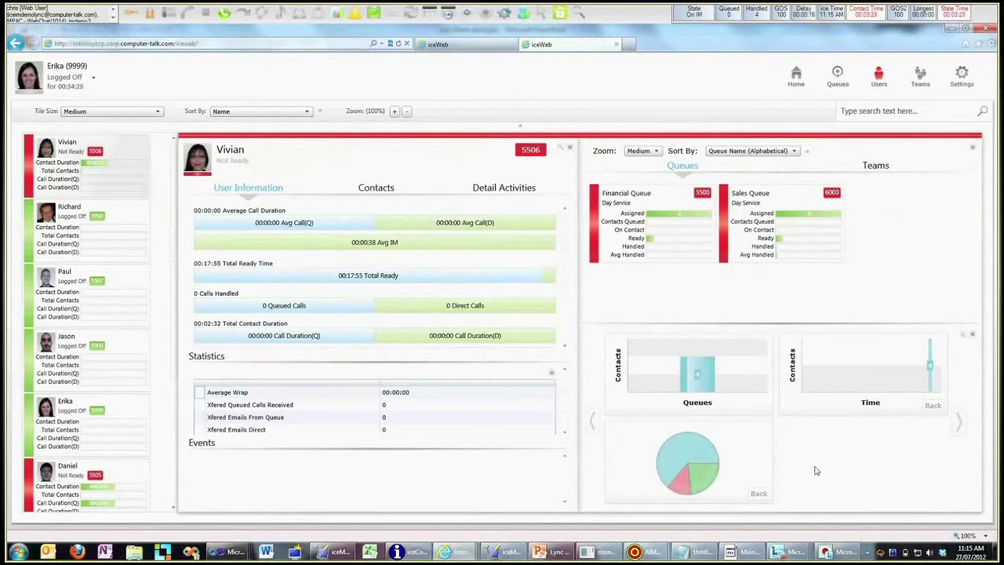
pyautogui.click(872, 167)
# View the agent's State vs Time chart full size, page through the other charts, and restore the agent's detail panels
pyautogui.click(766, 448)
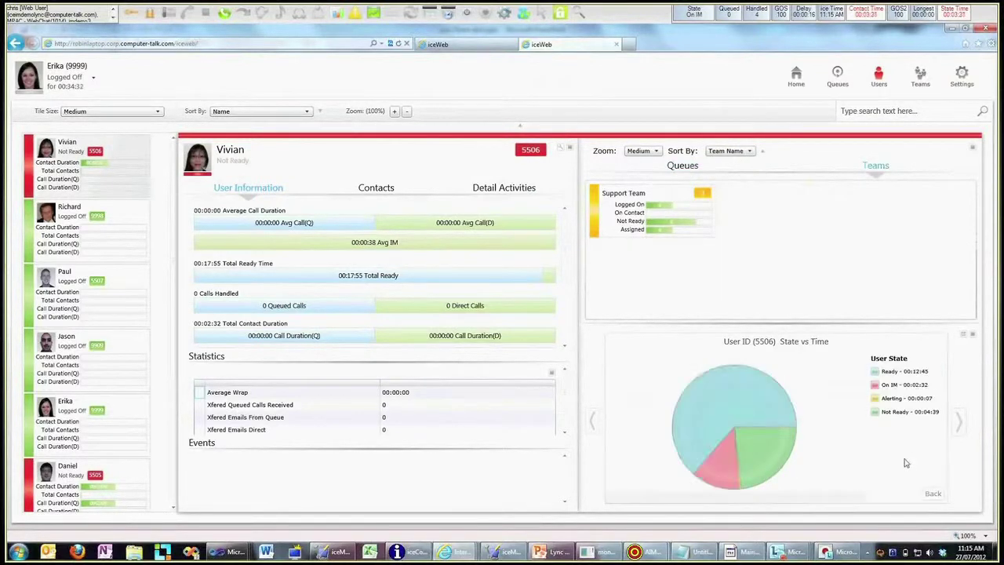
pyautogui.click(939, 379)
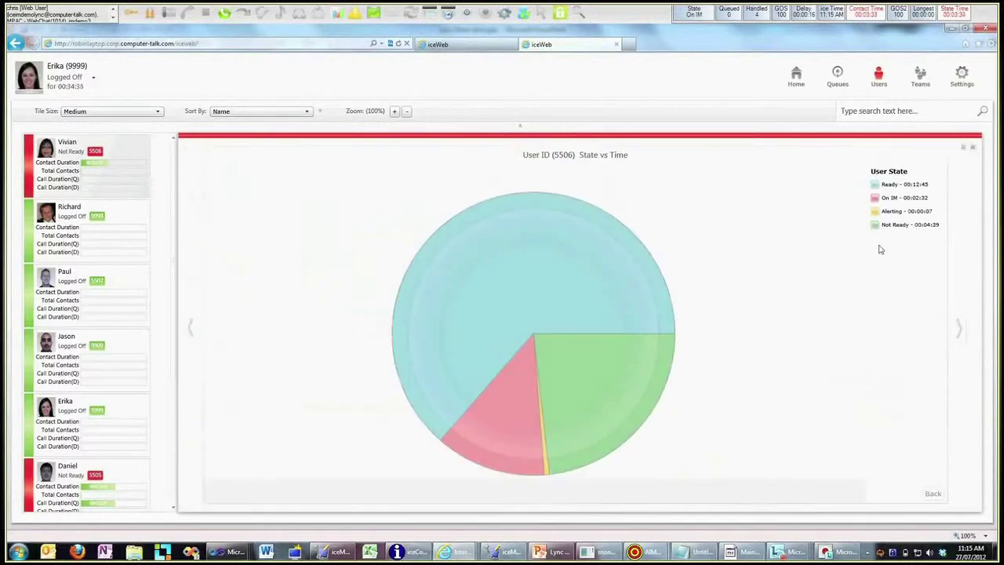
pyautogui.click(959, 335)
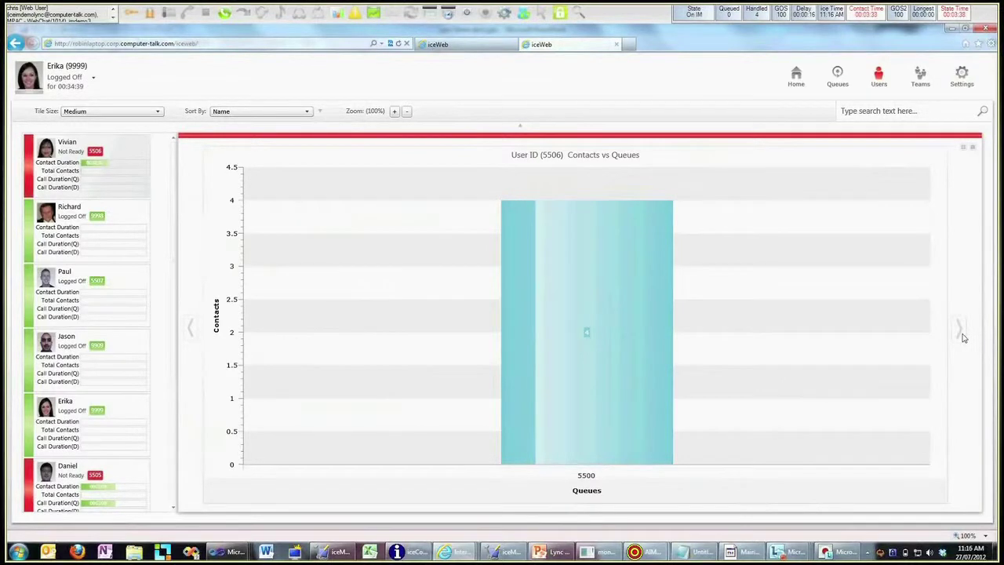
pyautogui.click(961, 334)
pyautogui.click(964, 148)
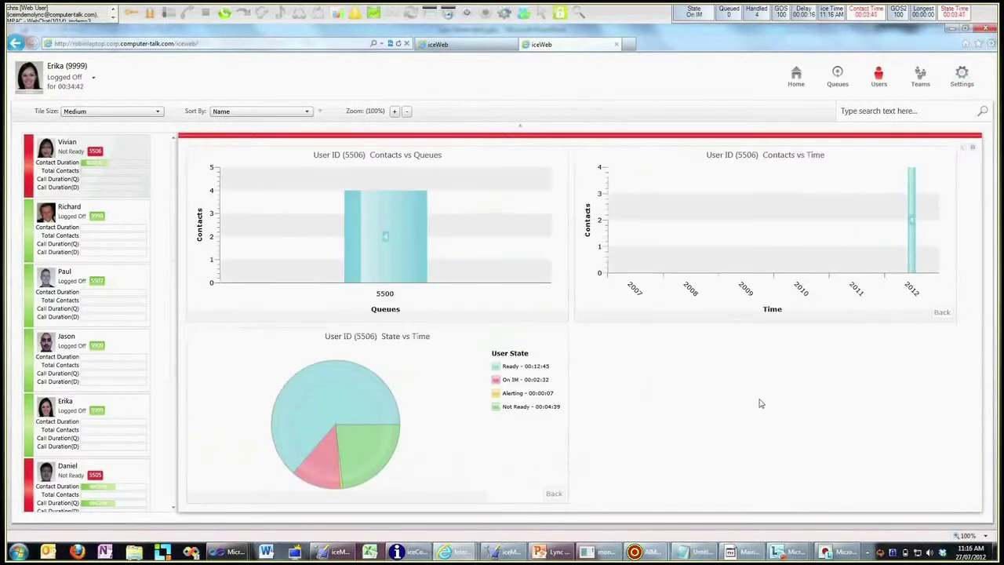
pyautogui.click(973, 150)
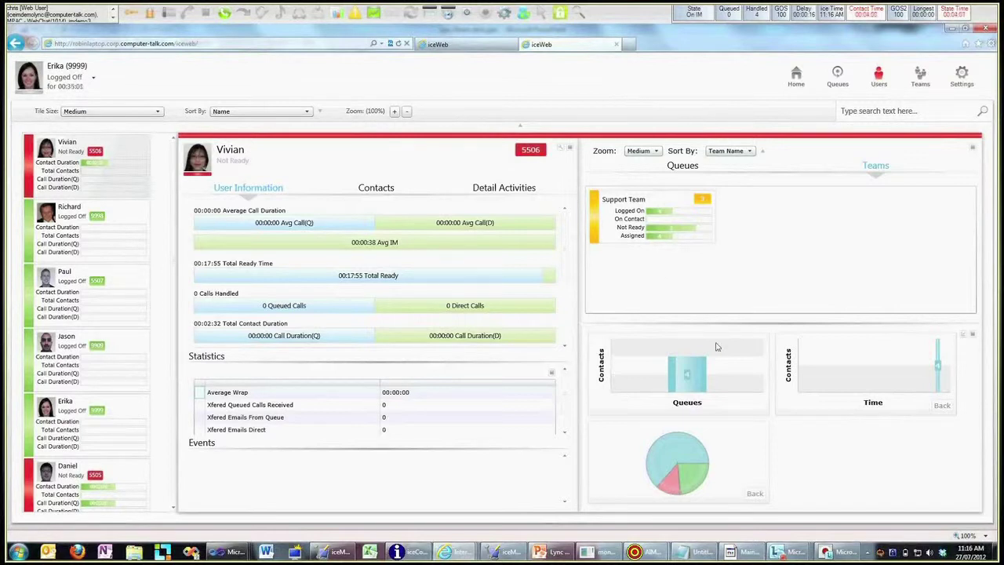
# Enlarge the agent's State vs Time chart again, then go to the home dashboard
pyautogui.click(748, 448)
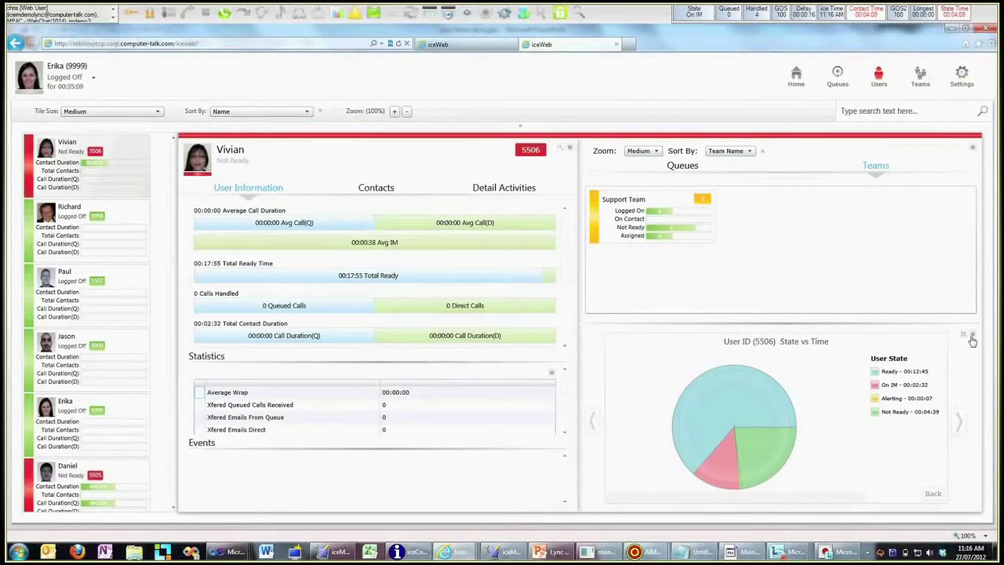
pyautogui.click(972, 337)
pyautogui.click(797, 79)
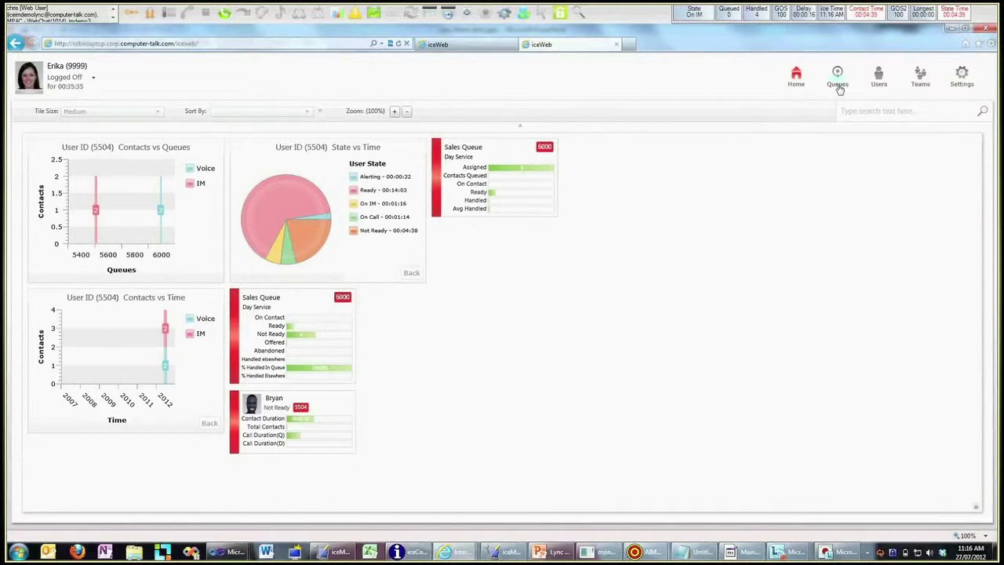
# Show all users and sort them by State
pyautogui.click(878, 78)
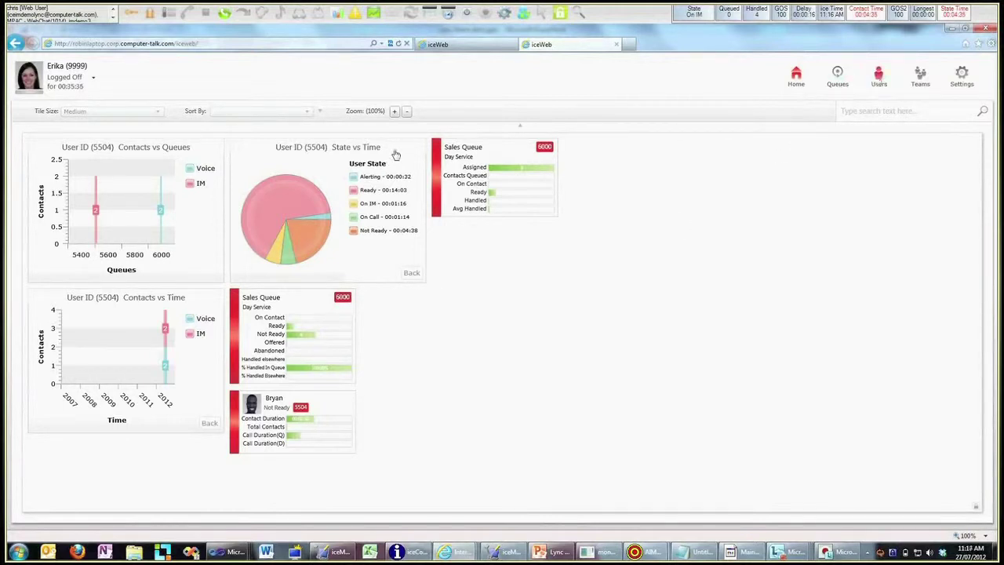
pyautogui.click(258, 112)
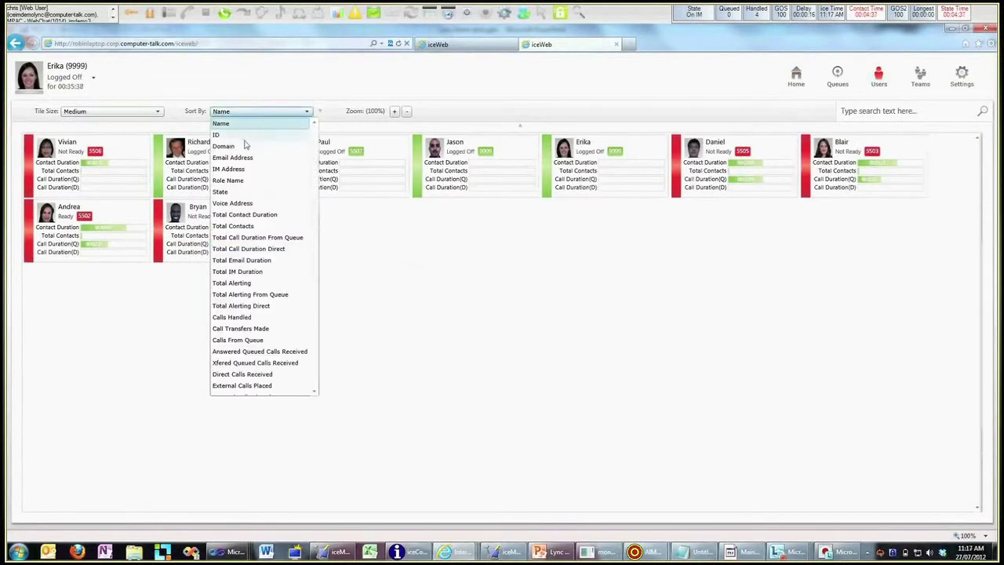
pyautogui.click(221, 192)
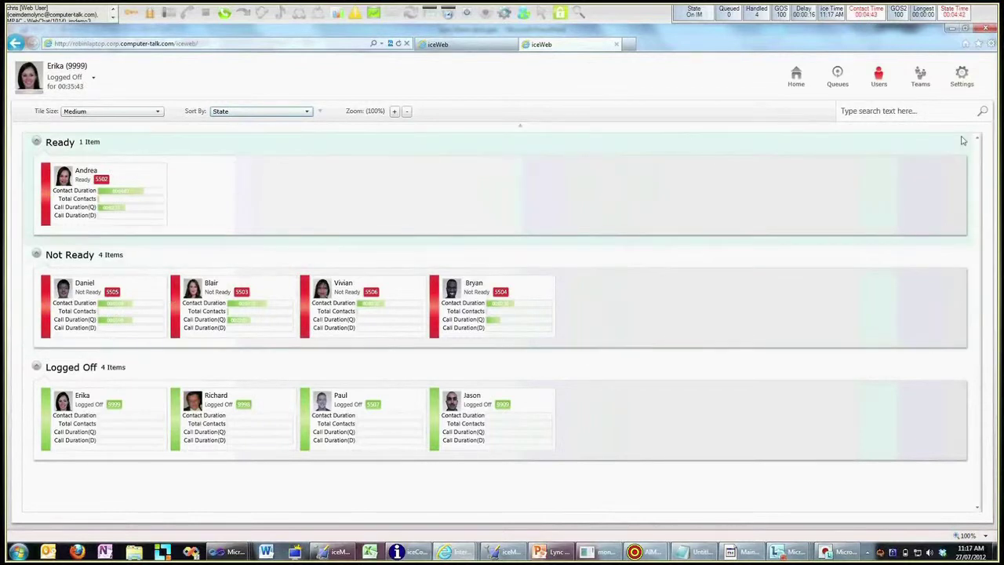
# Search the users for the logged-on profile's first name and open the matching user's details with all panels restored
pyautogui.click(882, 111)
pyautogui.write('erika')
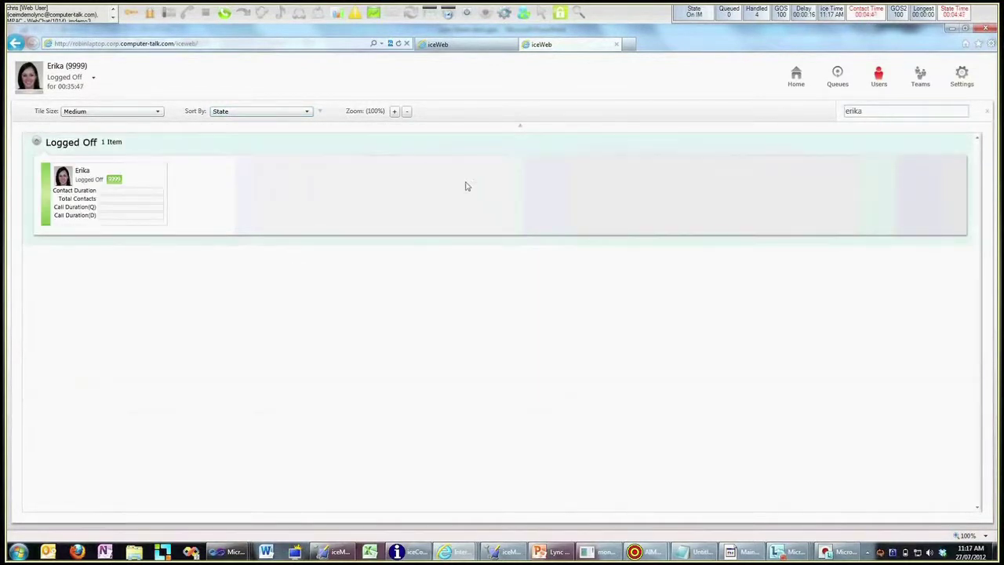
pyautogui.click(116, 179)
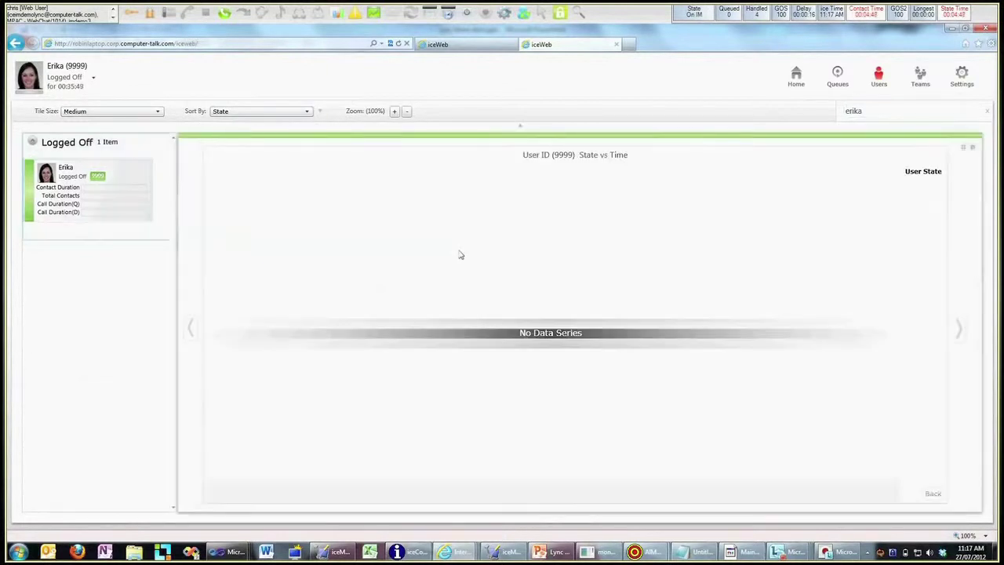
pyautogui.click(971, 150)
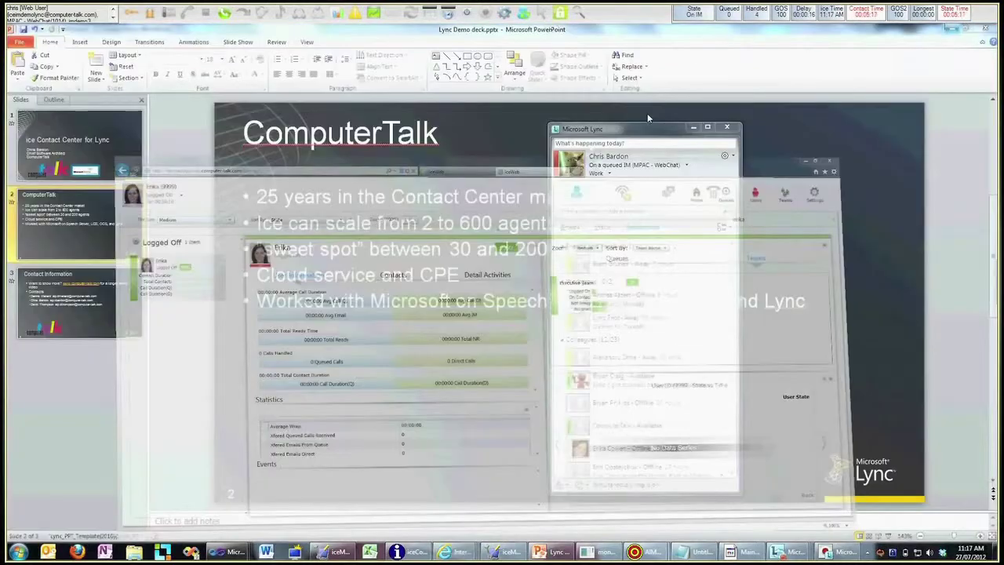
# Minimize the browser, switch to iceManager Administrator and review the TestSupervisor user's Connections and Class of Service settings
pyautogui.click(951, 29)
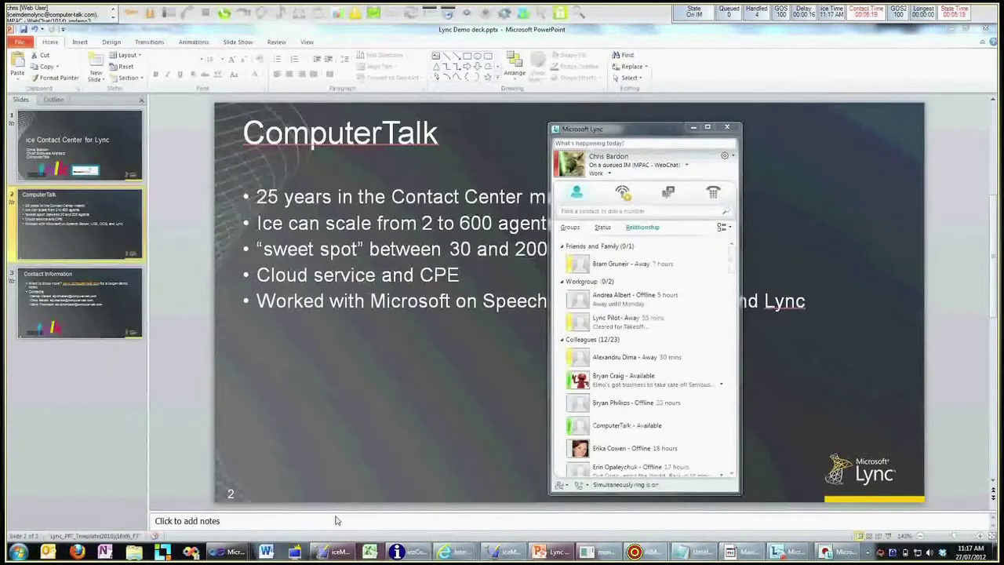
pyautogui.click(334, 551)
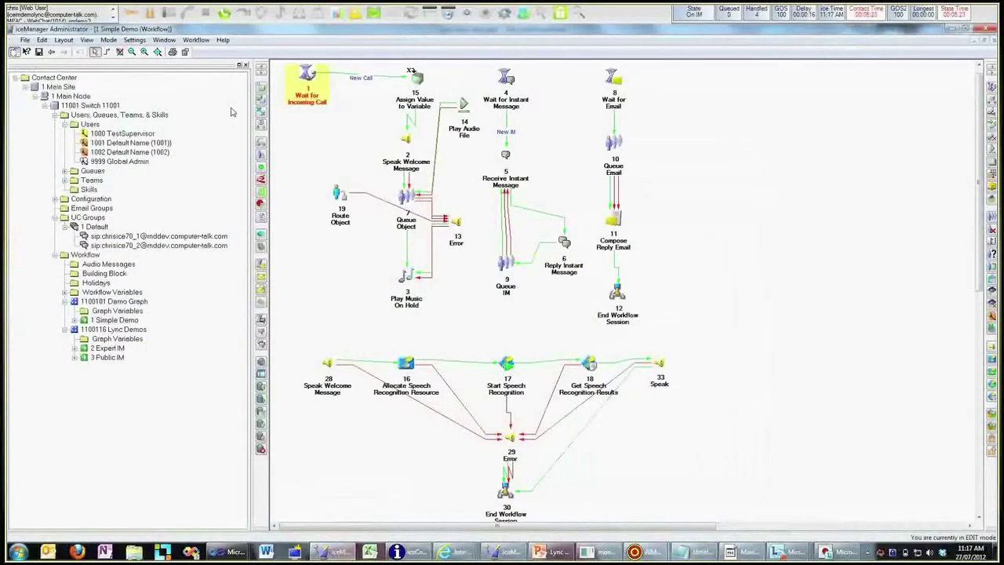
pyautogui.click(118, 134)
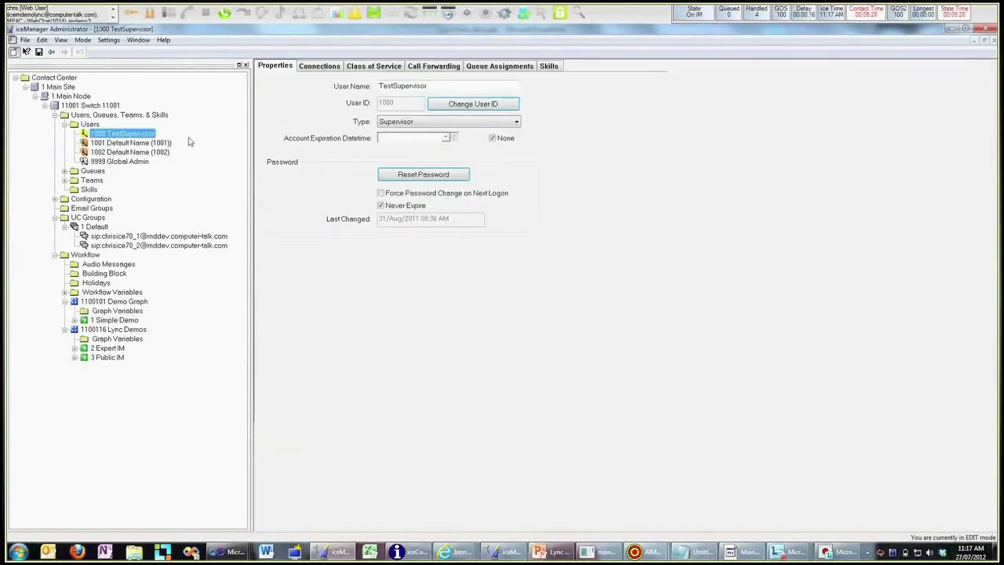
pyautogui.click(320, 67)
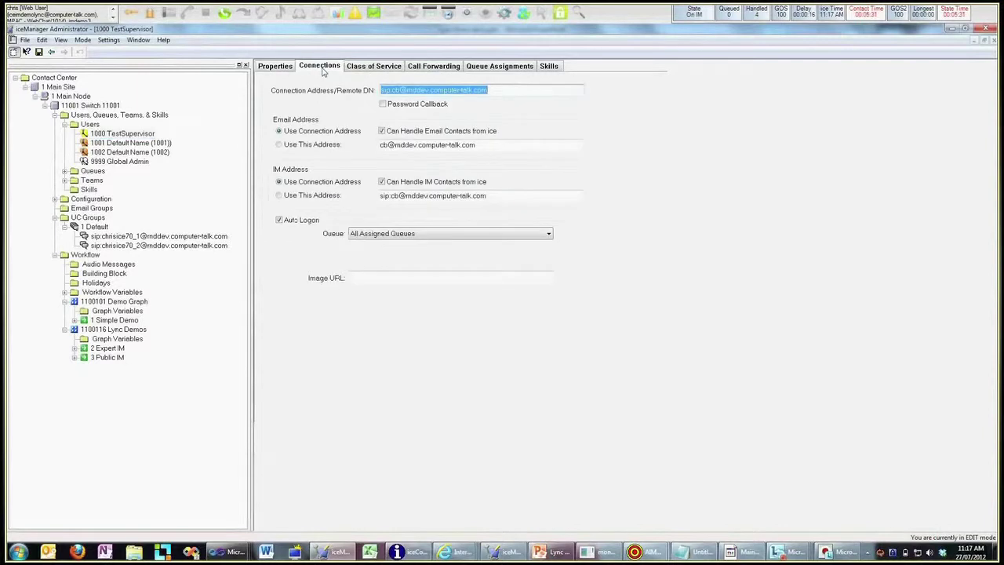
pyautogui.click(368, 67)
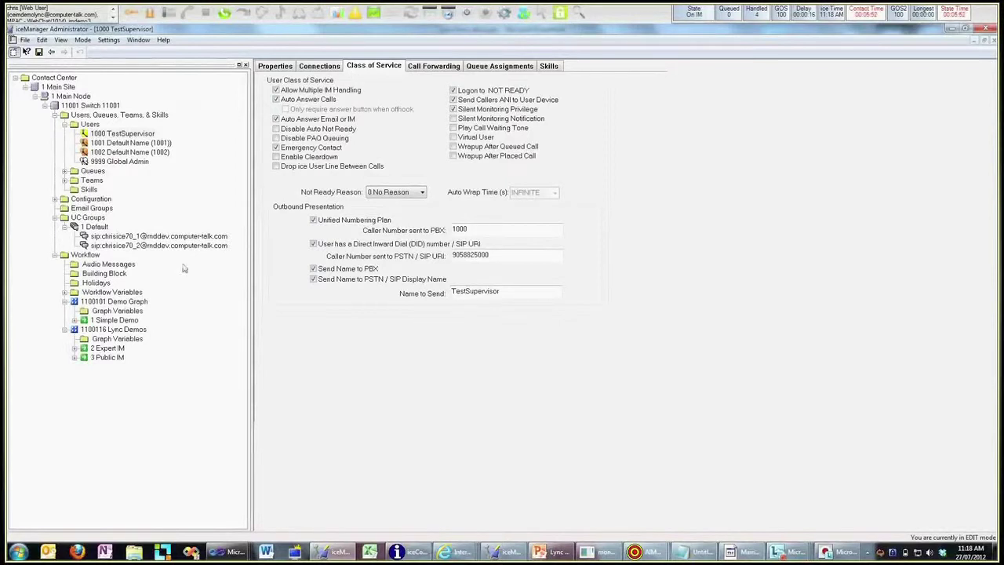
# Expand the Queues and Teams folders and review the properties of Queue 2000 and team Default Name (1)
pyautogui.click(65, 170)
pyautogui.click(114, 181)
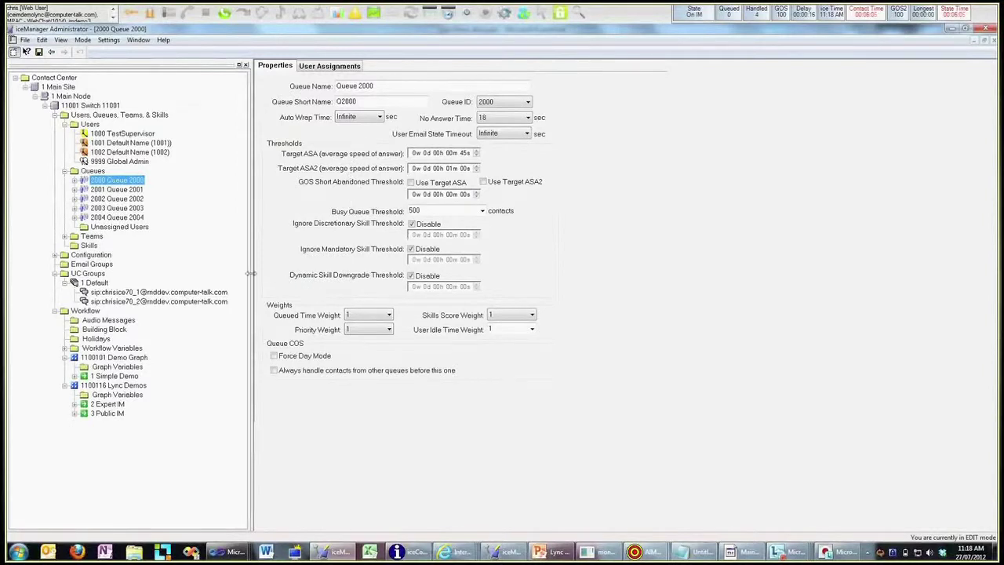
pyautogui.click(65, 236)
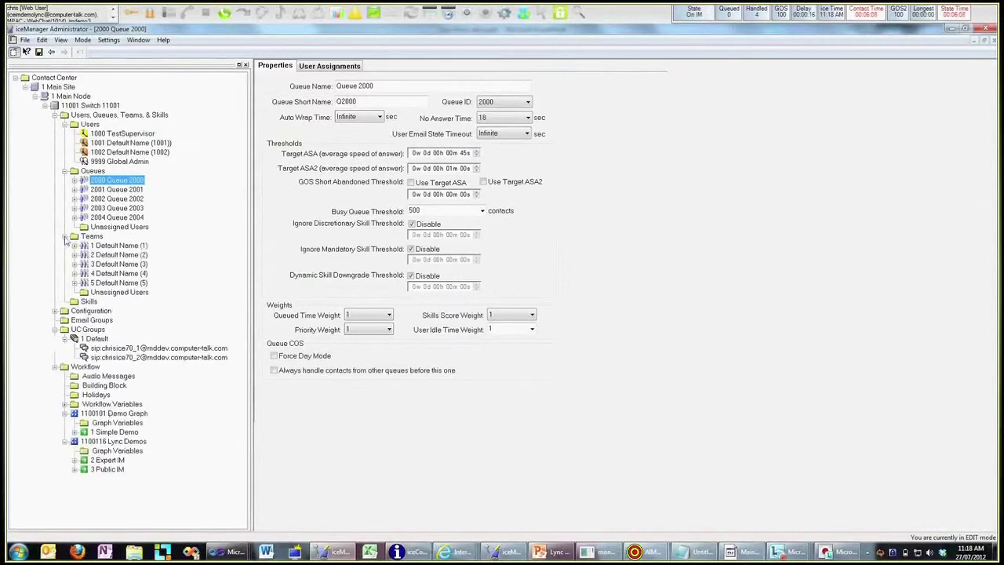
pyautogui.click(114, 246)
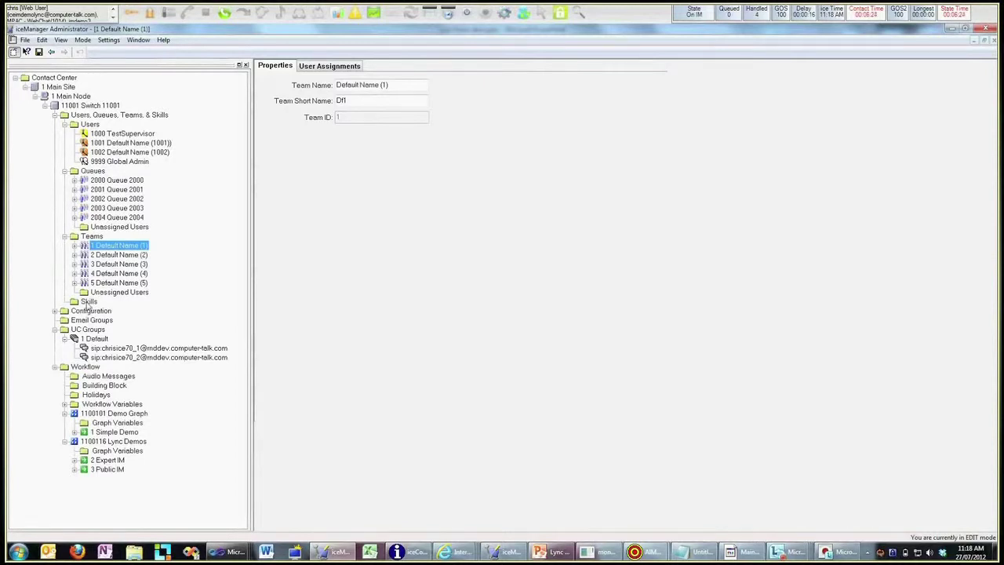
pyautogui.click(132, 181)
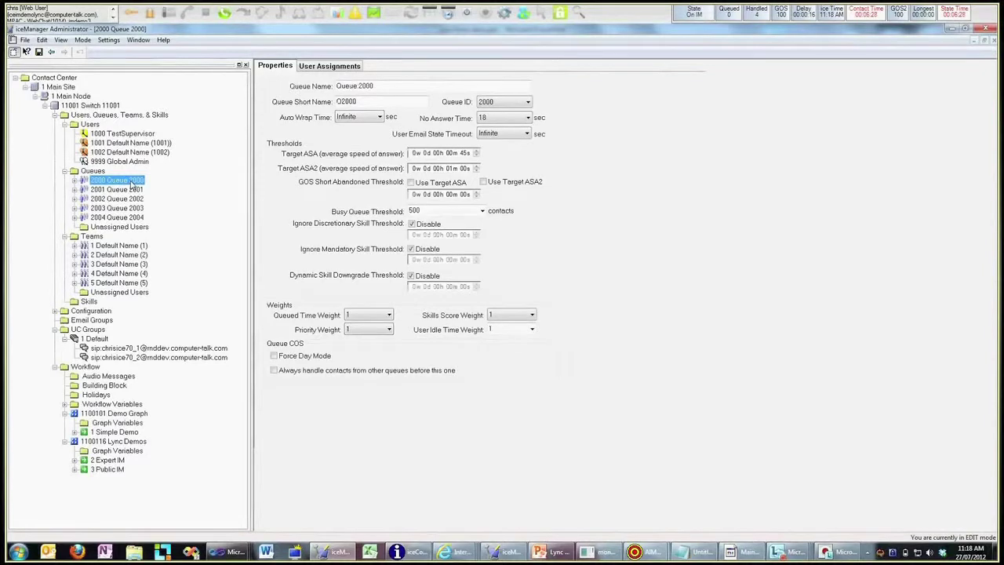
# Review the properties of the Default UC group and of the first UC address it contains
pyautogui.click(75, 339)
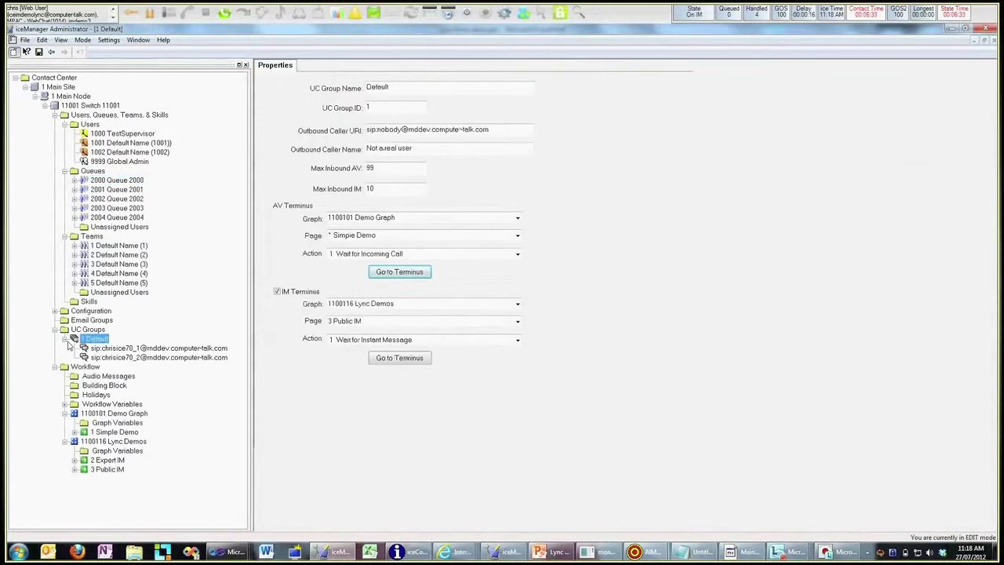
pyautogui.click(66, 339)
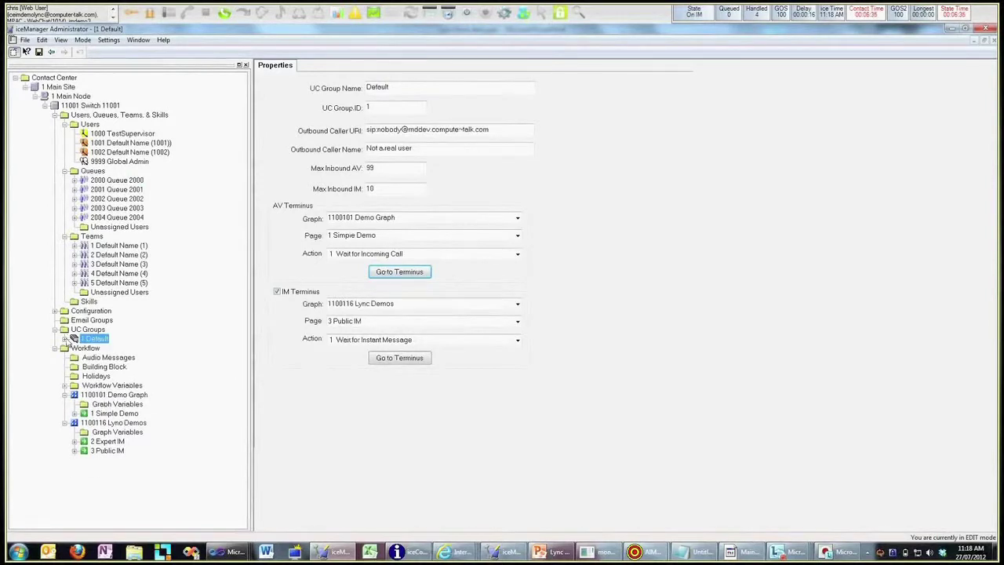
pyautogui.click(66, 339)
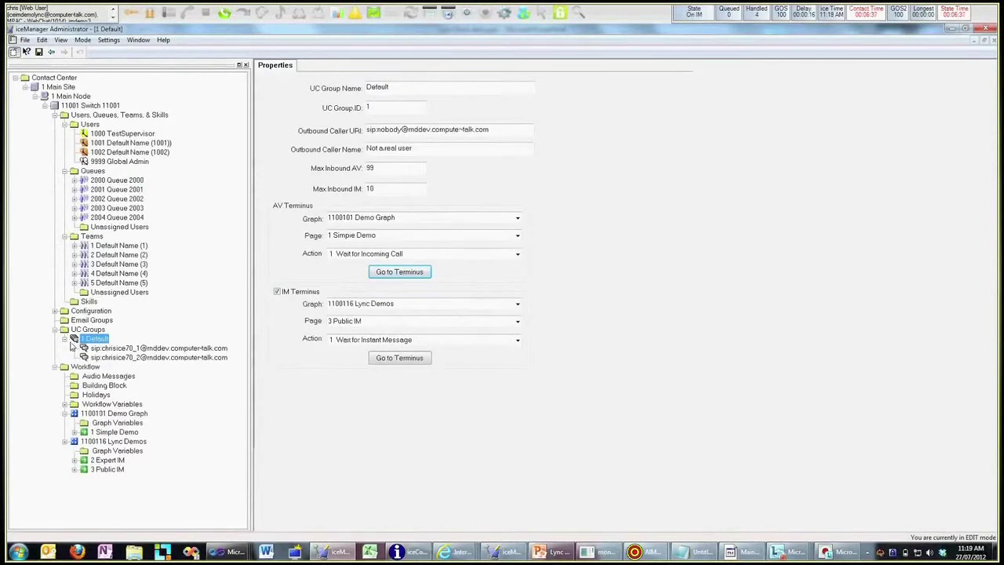
pyautogui.click(135, 349)
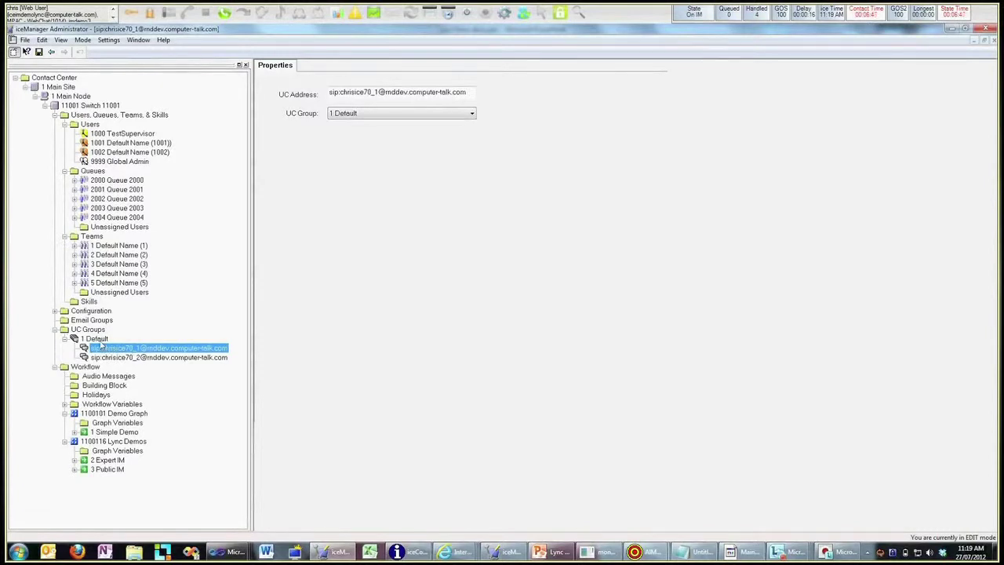
pyautogui.click(99, 341)
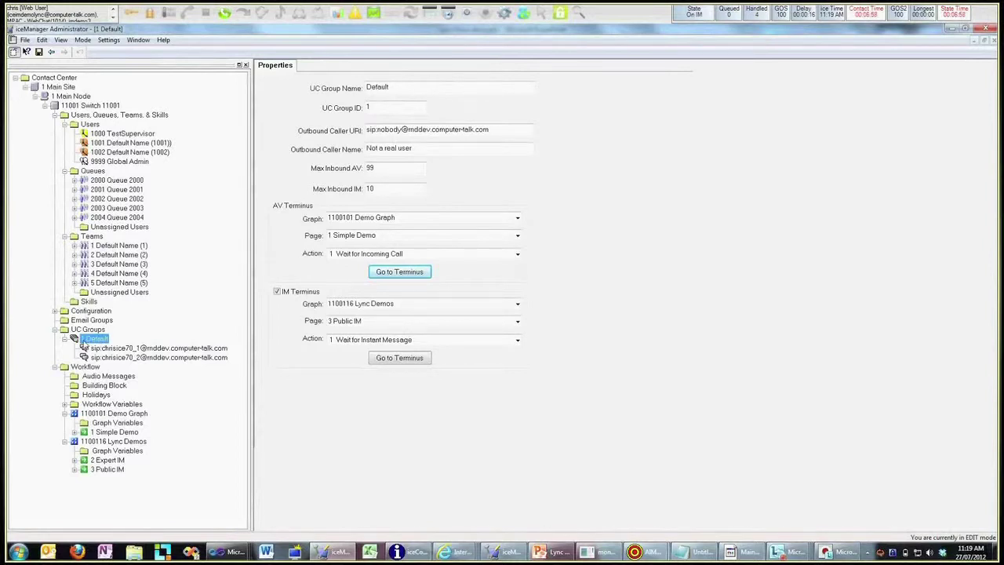
pyautogui.press('Left')
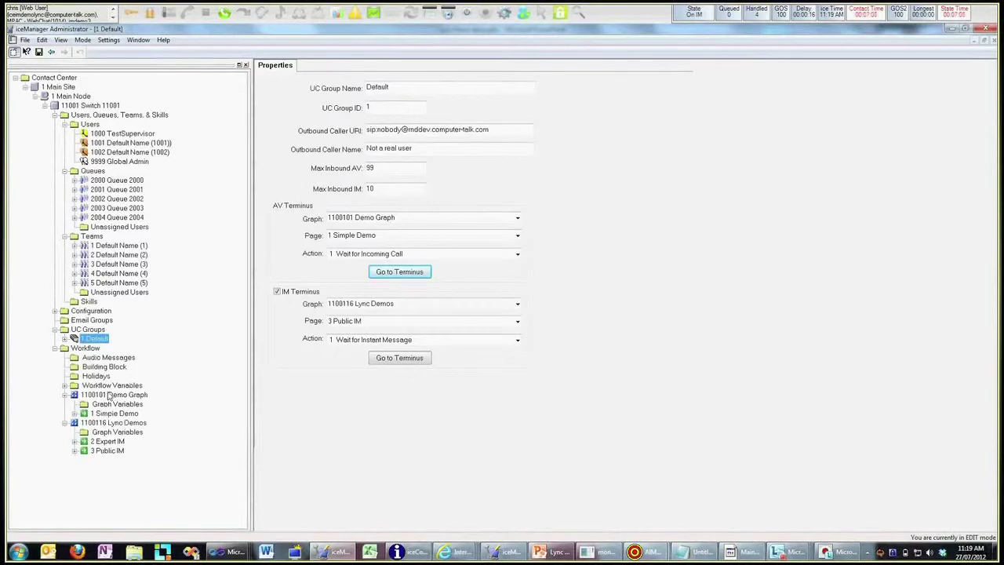
pyautogui.press('Right')
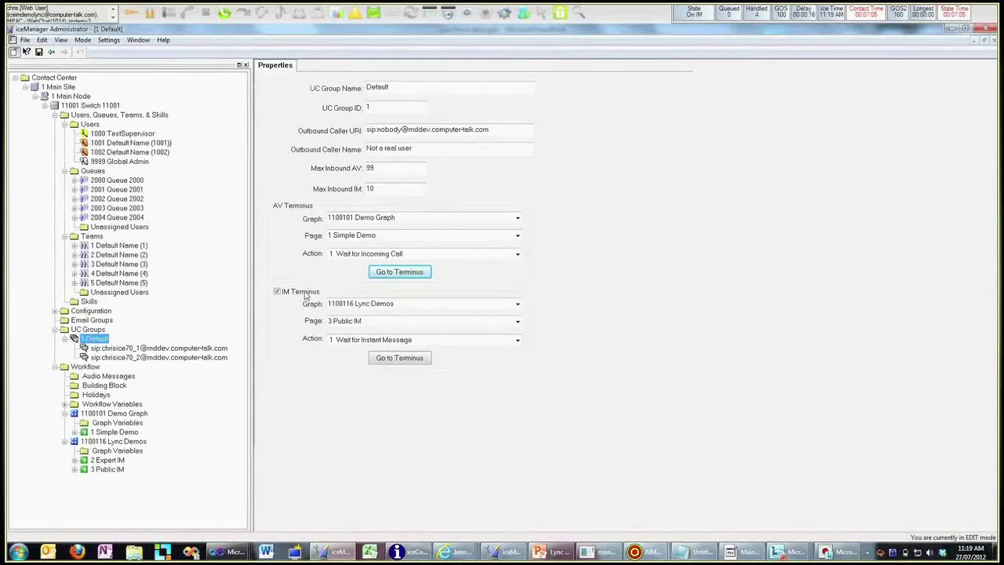
# Go to the Default UC group's AV terminus workflow and move the Route Object action down and slightly left
pyautogui.press('Return')
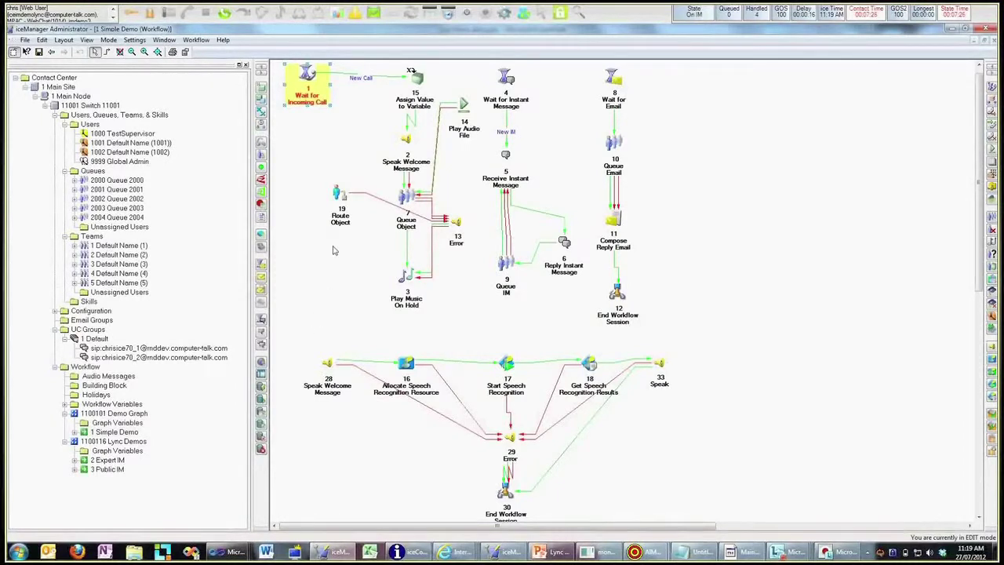
pyautogui.moveTo(340, 228); pyautogui.dragTo(317, 255)
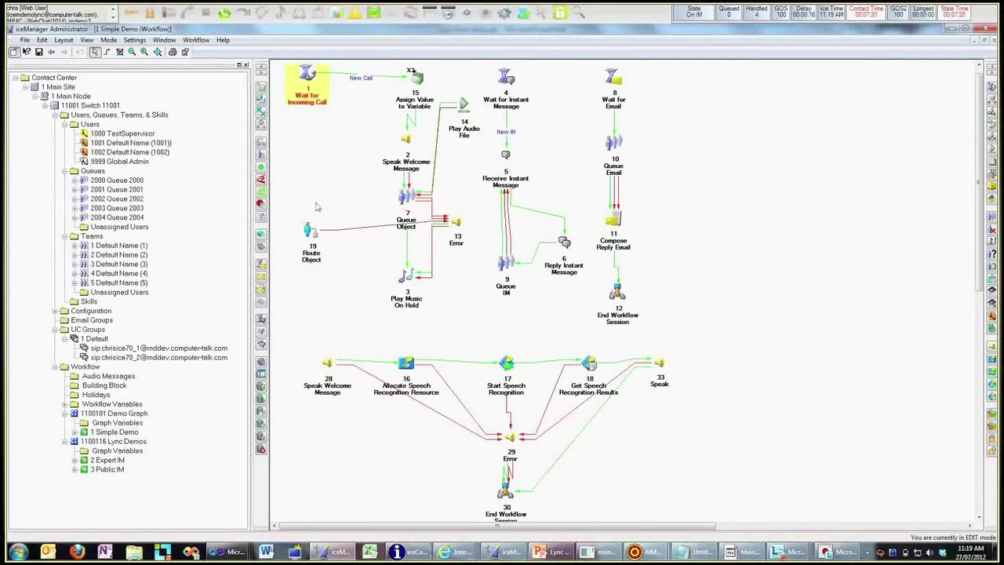
# Move the Route Object action to just below the Error action beside the Queue Object and Play Music On Hold actions
pyautogui.click(296, 96)
pyautogui.moveTo(312, 262); pyautogui.dragTo(463, 327)
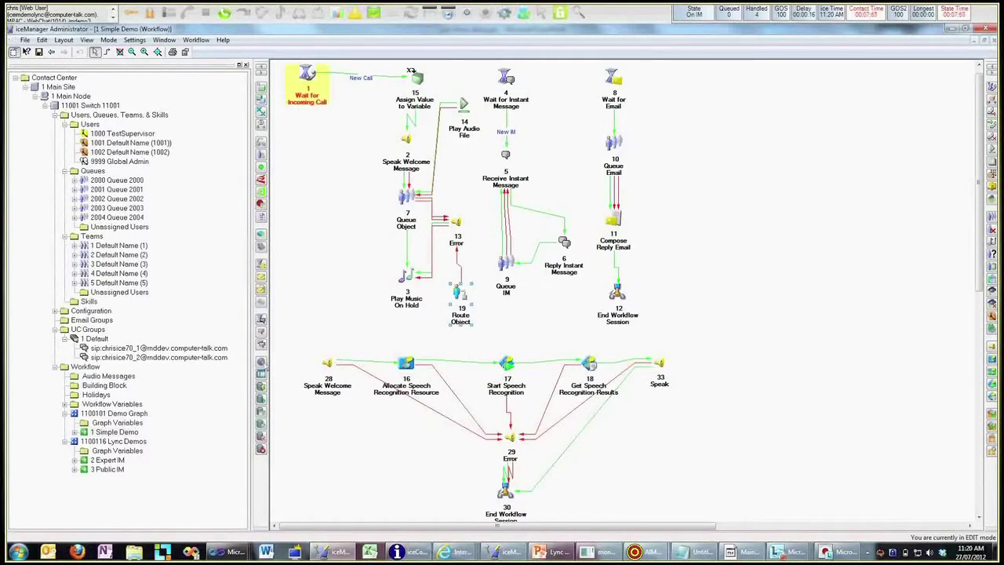
# Place a Call Web Services action in the empty area beside Queue Object, leave its settings unfilled and delete it
pyautogui.click(261, 363)
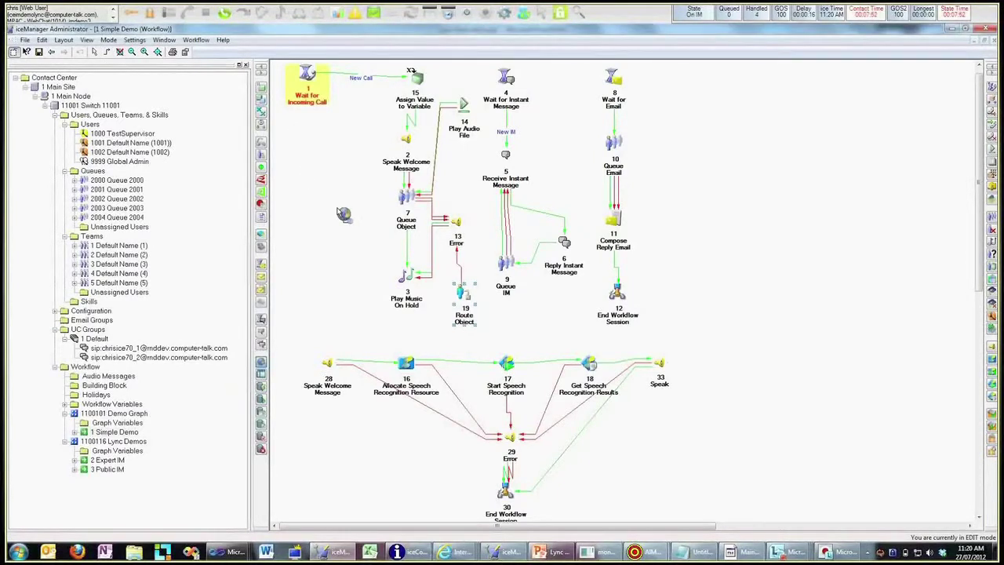
pyautogui.click(343, 213)
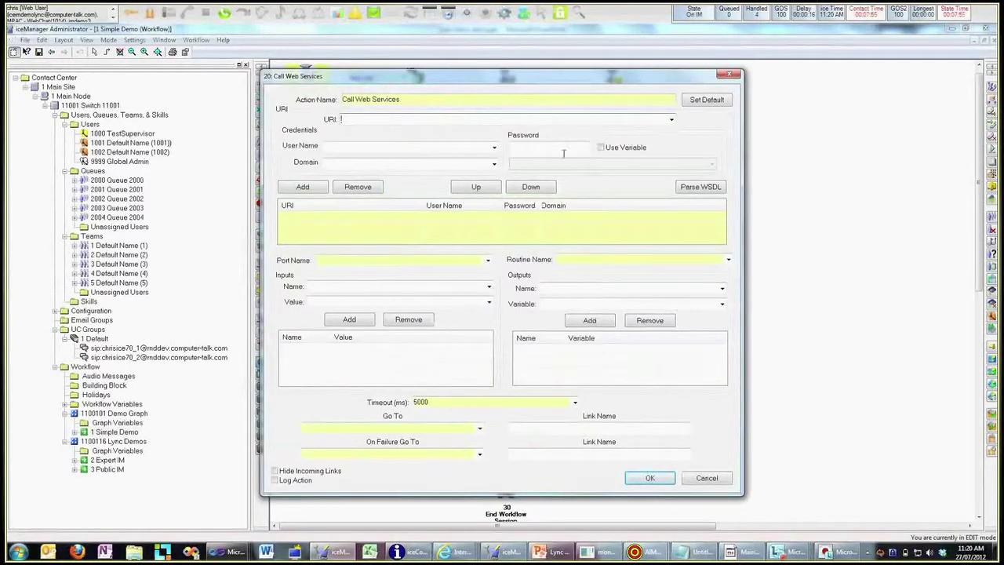
pyautogui.click(723, 79)
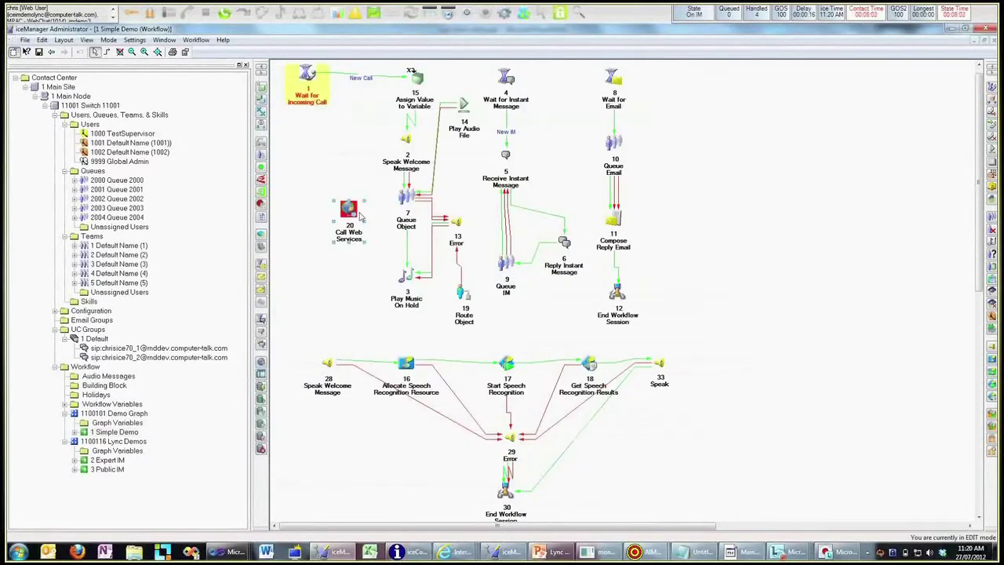
pyautogui.press('Delete')
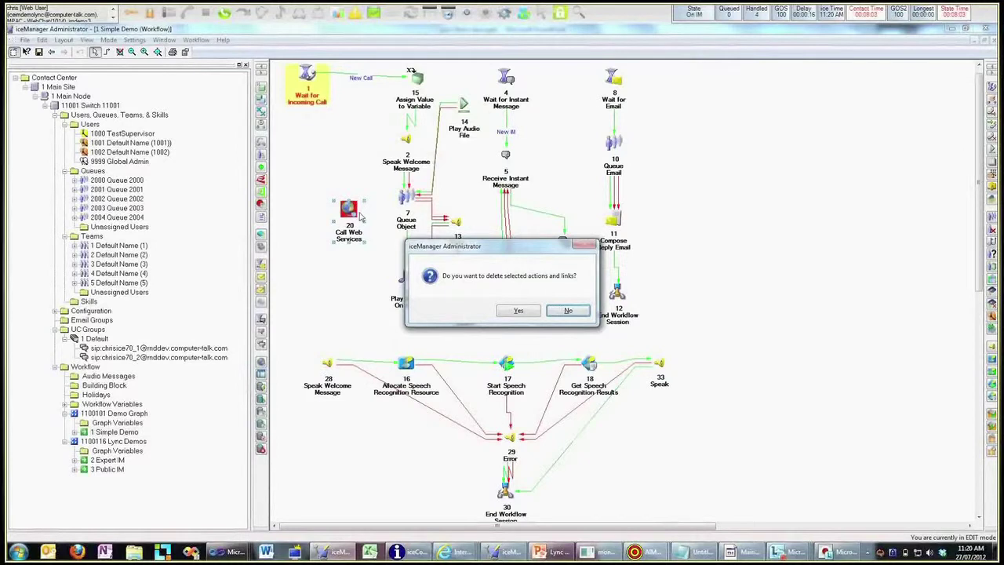
pyautogui.press('y')
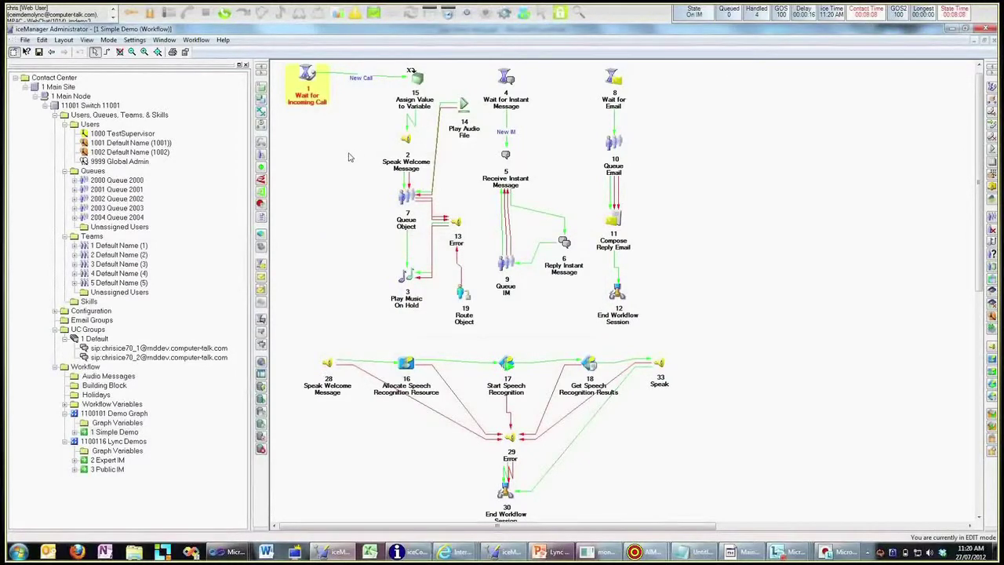
# Append "for the demo video" to the spoken text of the Speak Welcome Message action
pyautogui.click(407, 156)
pyautogui.doubleClick(406, 155)
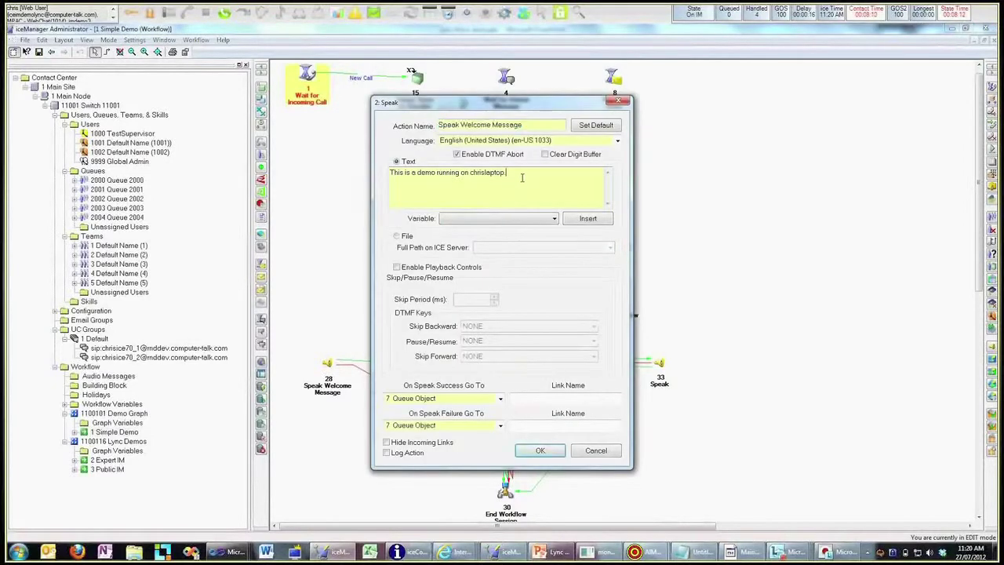
pyautogui.click(616, 102)
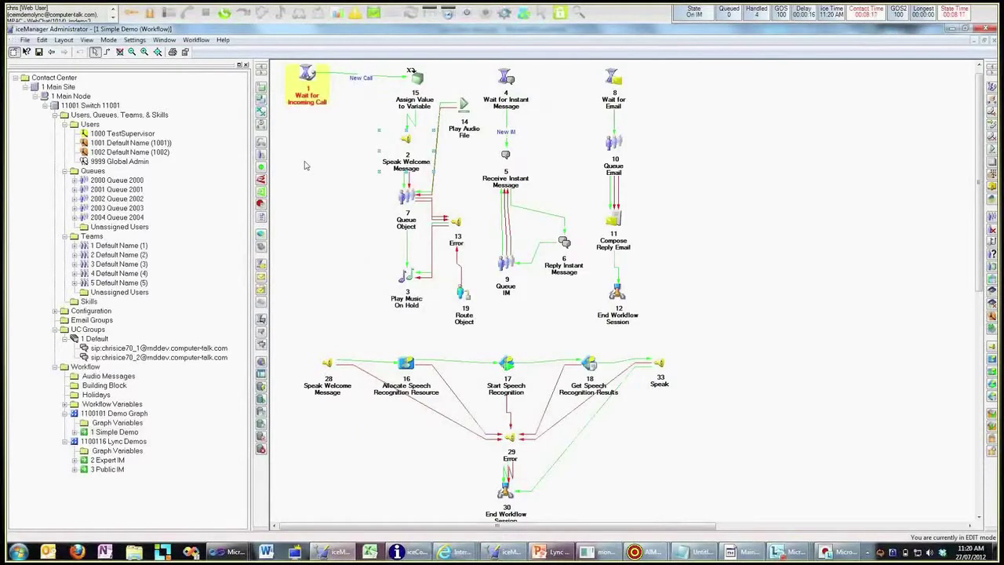
pyautogui.doubleClick(406, 153)
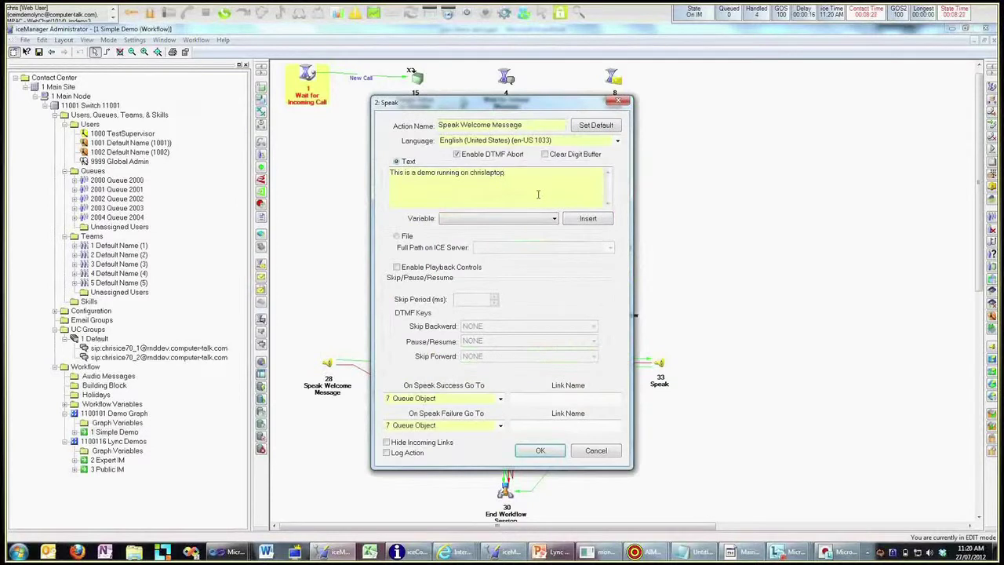
pyautogui.write('for the demo video')
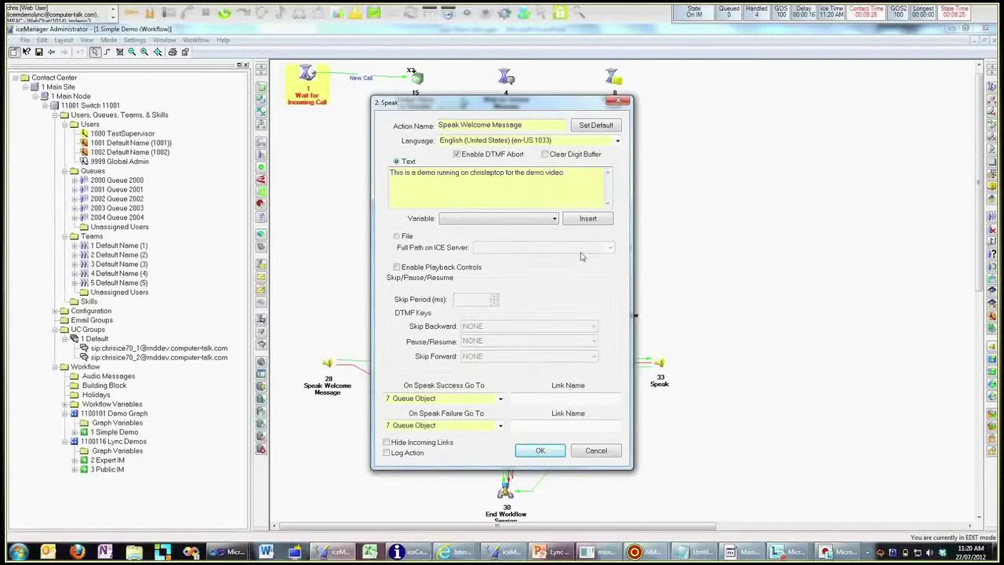
pyautogui.press('Return')
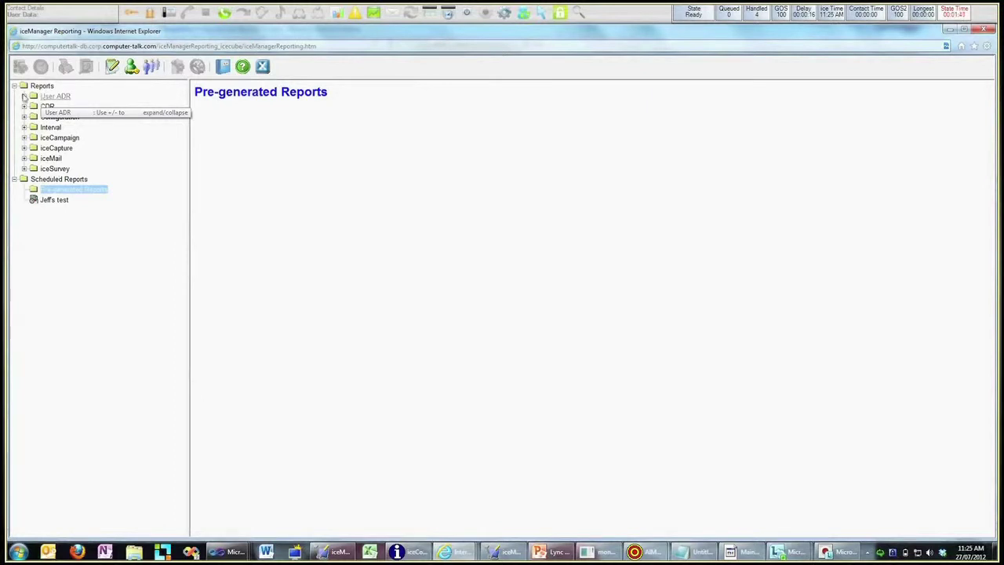
# Expand the User ADR and CDR report folders and open the User Activity Detail Record Report
pyautogui.doubleClick(69, 96)
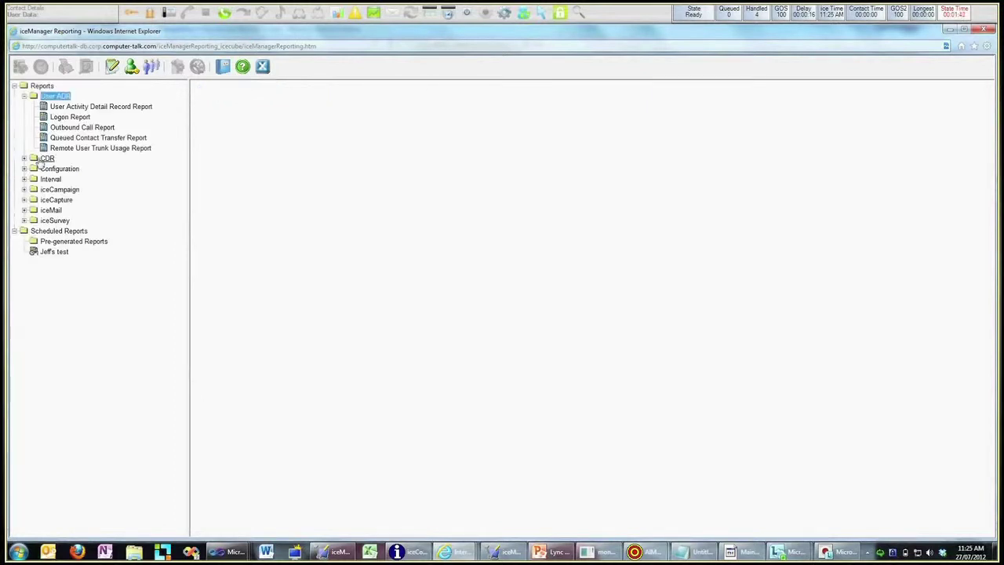
pyautogui.doubleClick(42, 158)
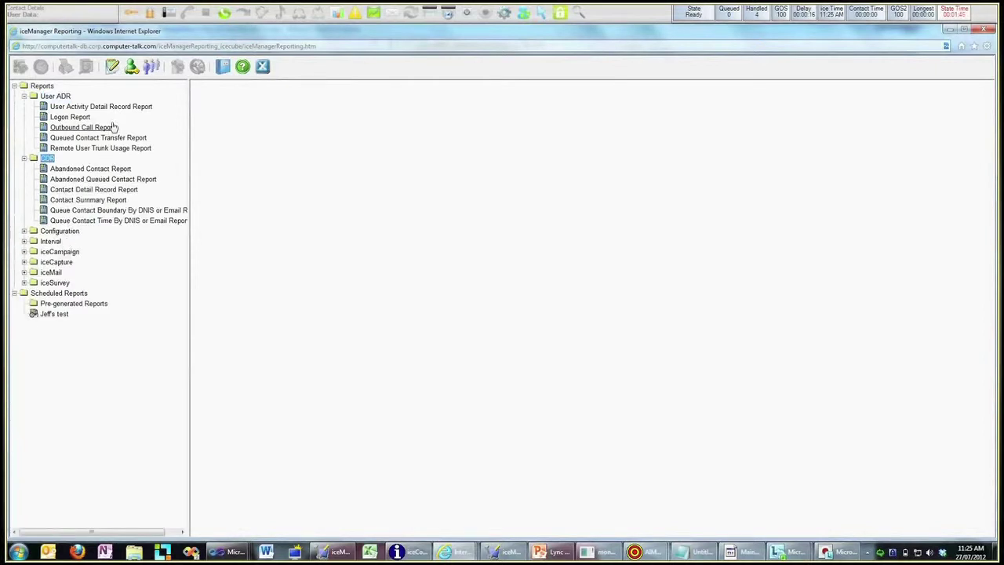
pyautogui.click(116, 107)
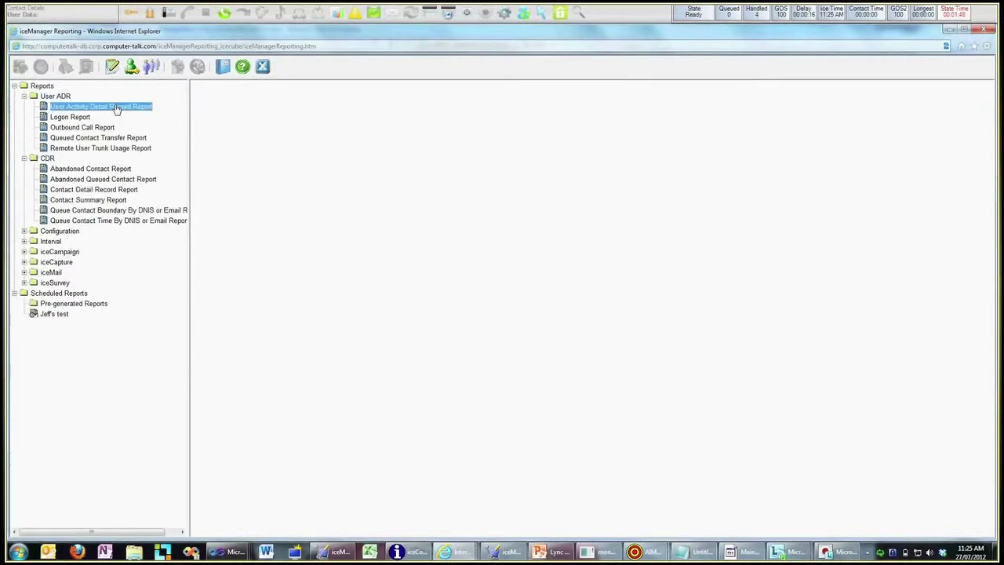
# Change the report's parameters by removing the third listed user from the selected users
pyautogui.click(281, 343)
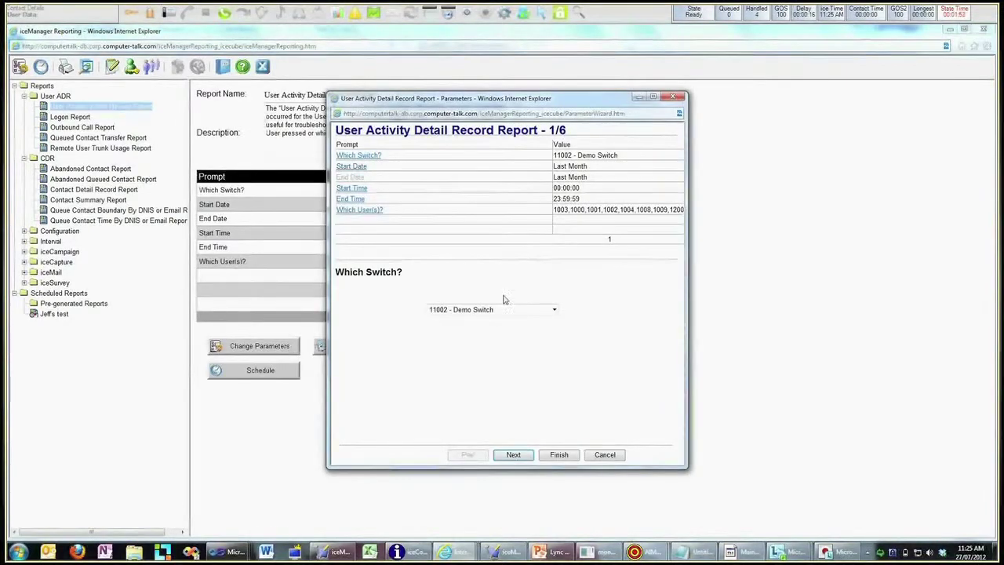
pyautogui.click(353, 209)
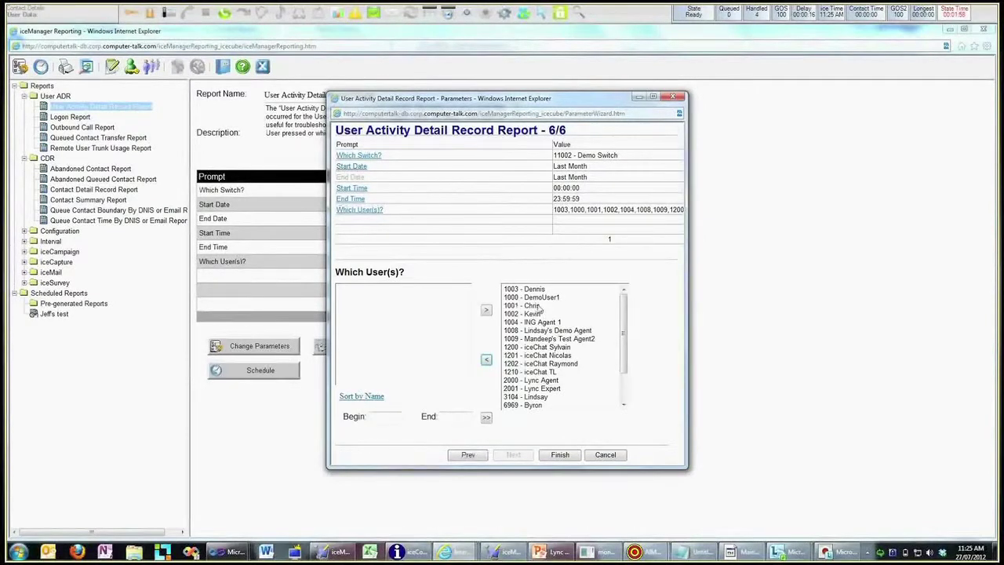
pyautogui.click(539, 306)
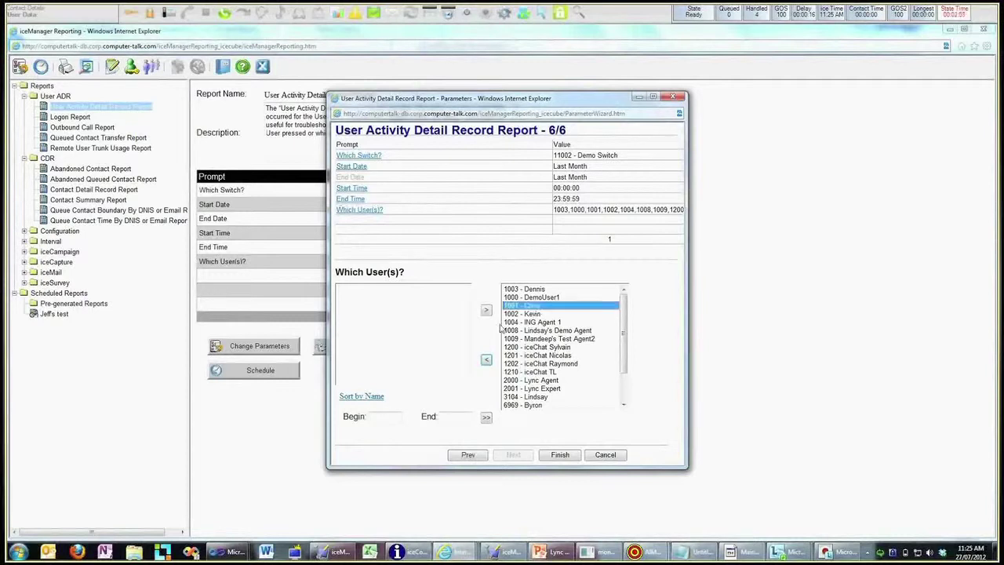
pyautogui.click(485, 358)
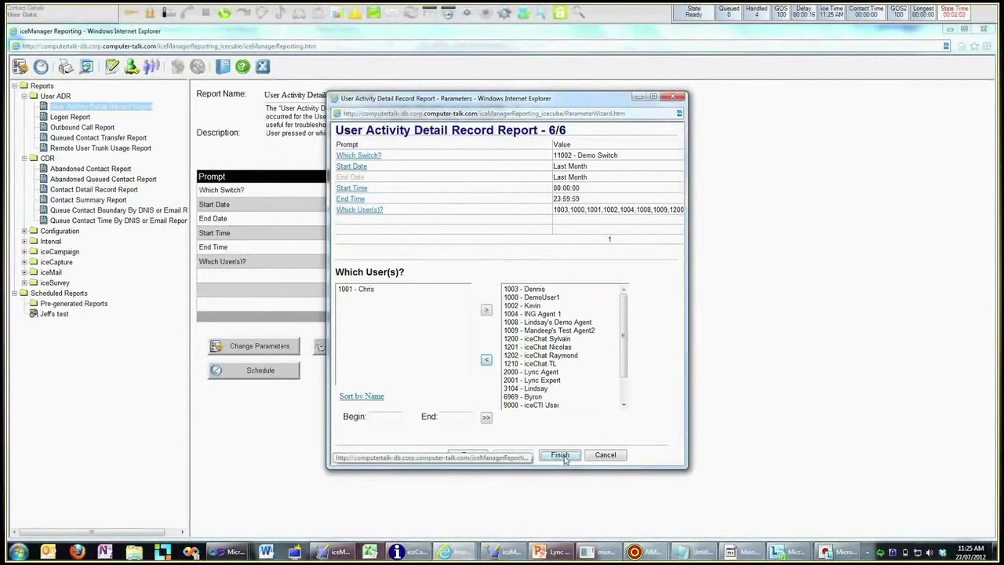
pyautogui.click(559, 454)
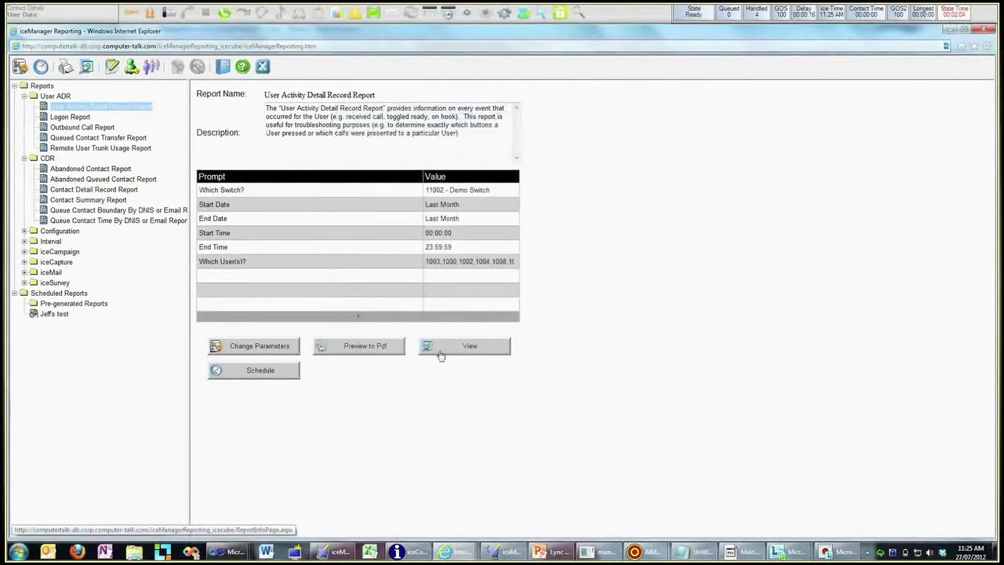